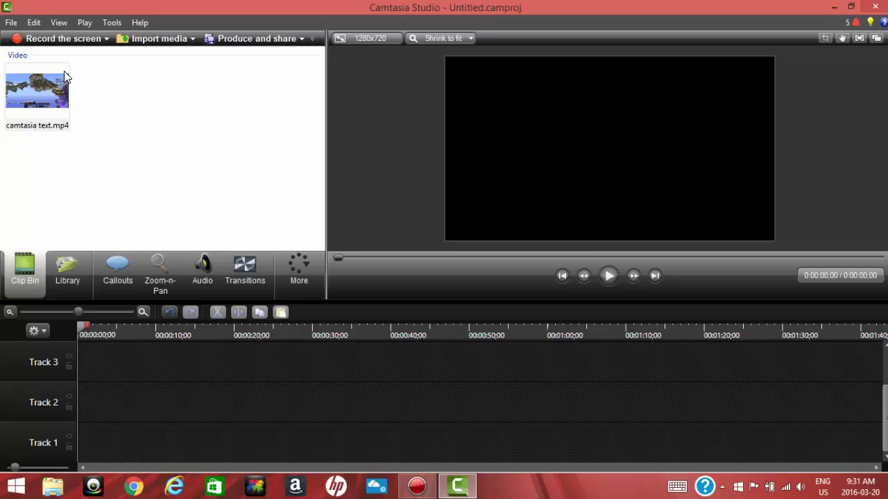
Place camtasia text.mp4 on Track 2 at 0:00 and rewind the preview to its first frame
left_click_drag(17, 92, 105, 347)
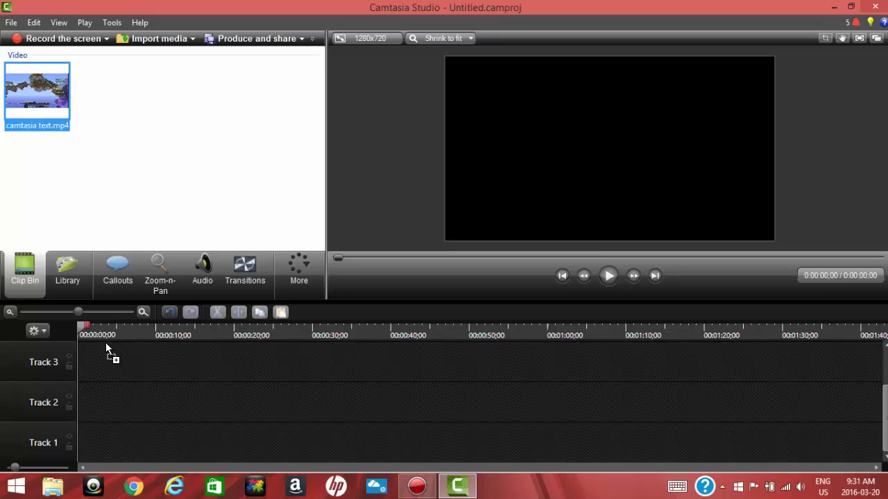
left_click_drag(82, 401, 83, 402)
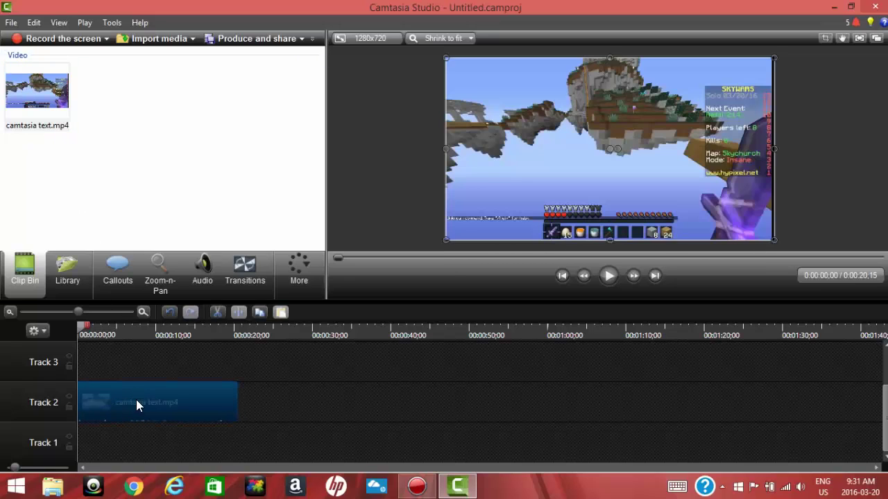
left_click(83, 330)
left_click_drag(82, 326, 120, 323)
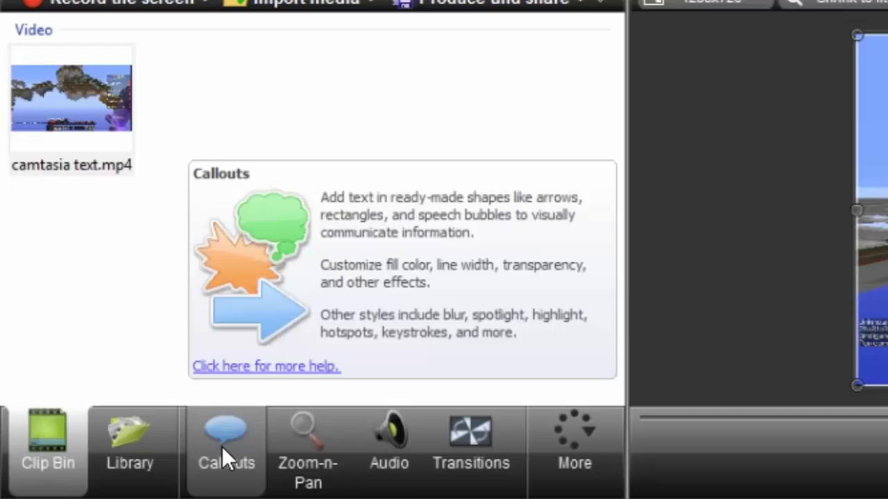
Add a plain Text callout from the expanded Shape gallery at the playhead
left_click(223, 449)
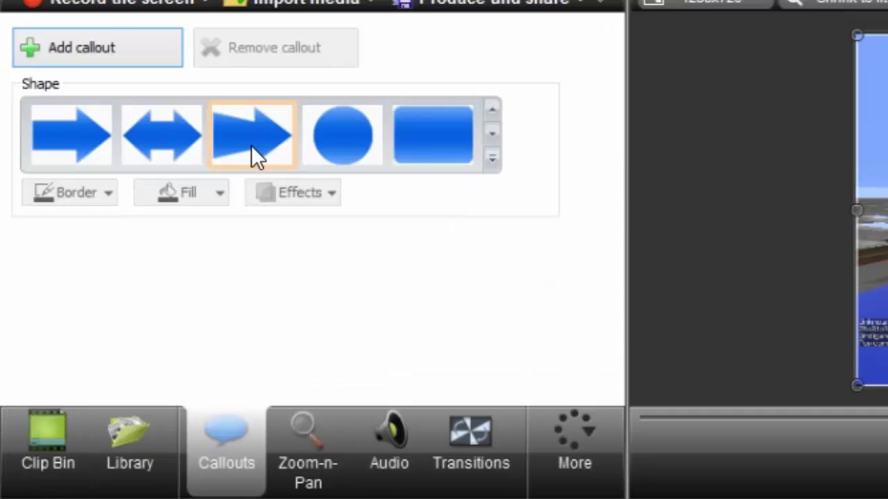
left_click(492, 159)
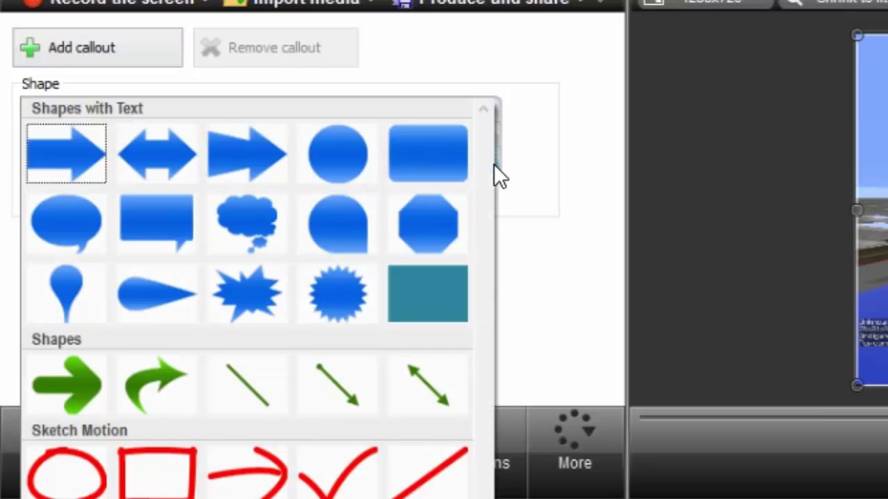
left_click(500, 154)
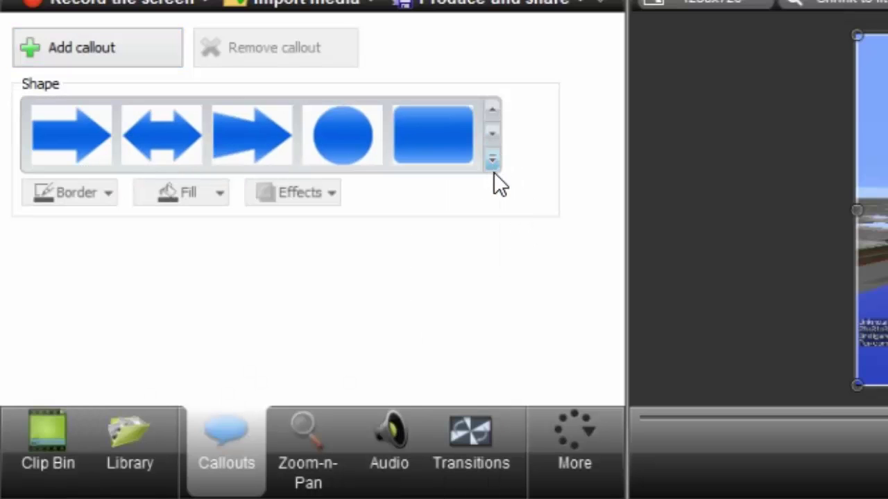
left_click(491, 160)
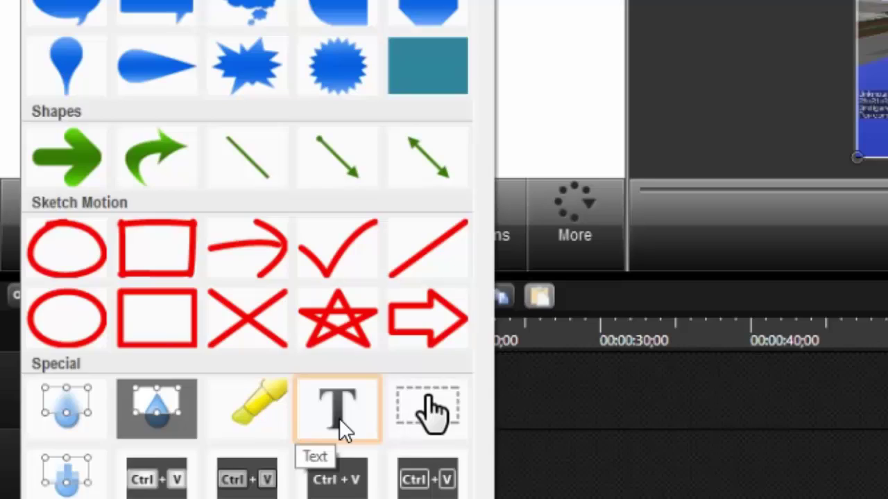
left_click(430, 410)
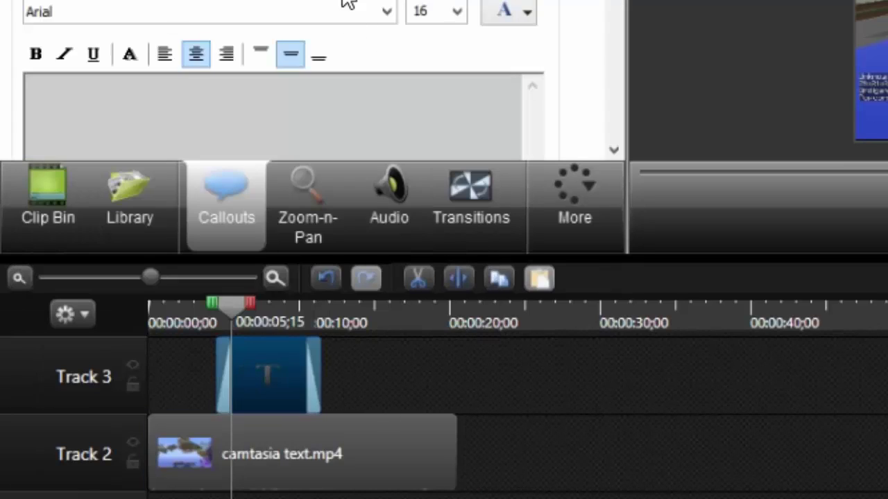
Split and reposition the callout clip on Track 3 so it begins around 5 seconds
right_click(233, 305)
left_click(240, 323)
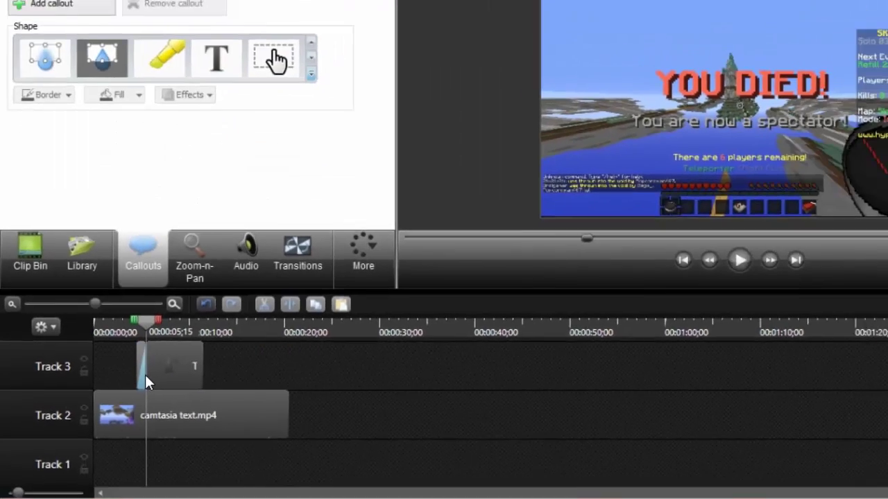
left_click(145, 375)
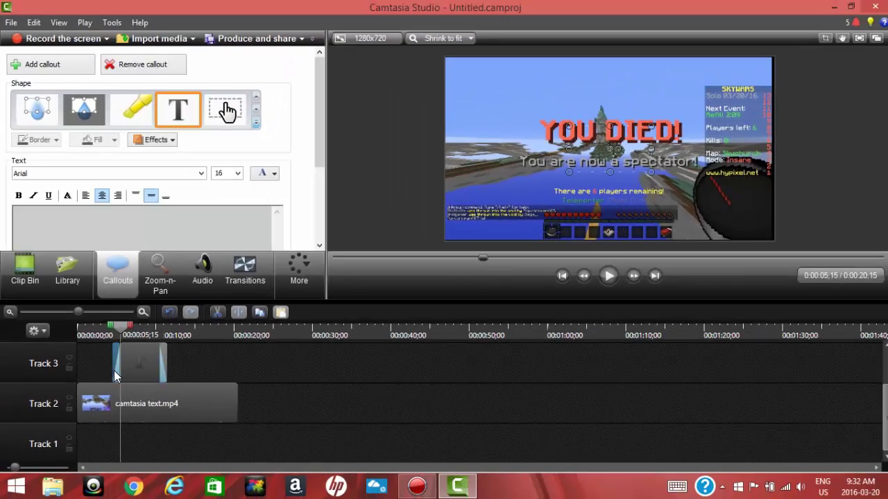
left_click_drag(178, 373, 136, 371)
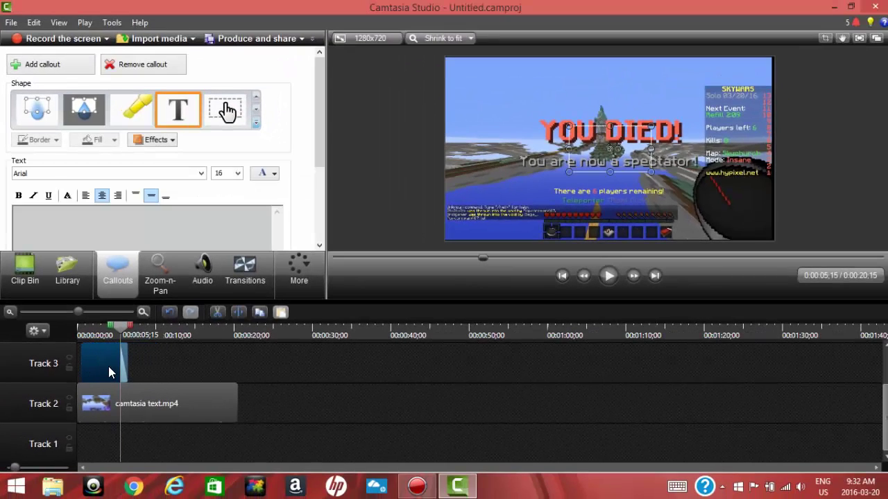
right_click(121, 333)
left_click(155, 337)
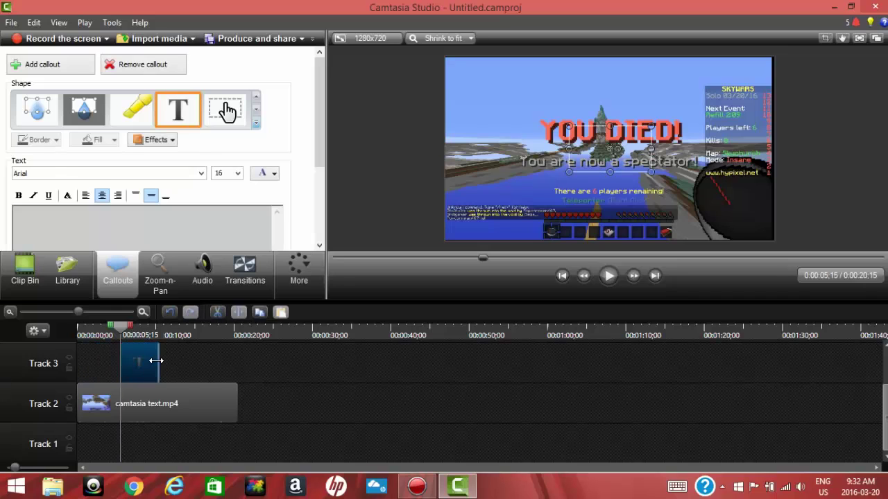
Shorten the callout clip, enter the text HAX! and make it 72 points
left_click_drag(154, 363, 153, 363)
scroll(320, 150, "down", 2)
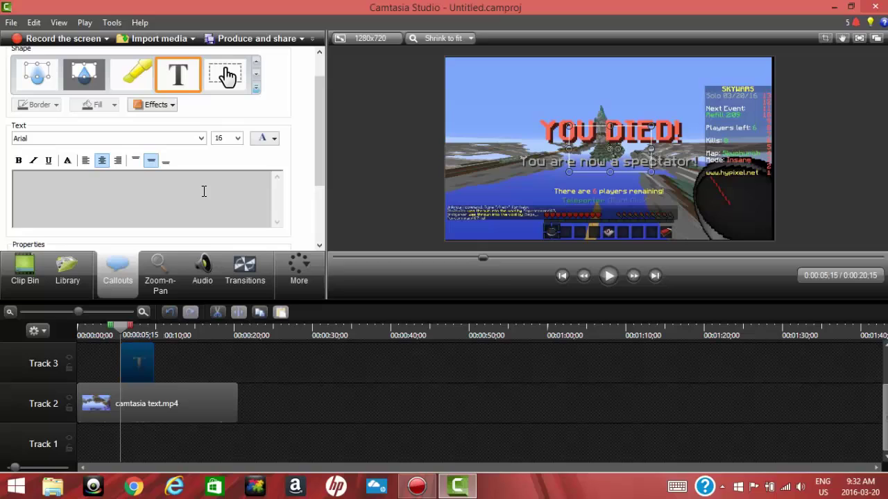
type("HAX!")
left_click_drag(164, 181, 127, 182)
left_click(237, 138)
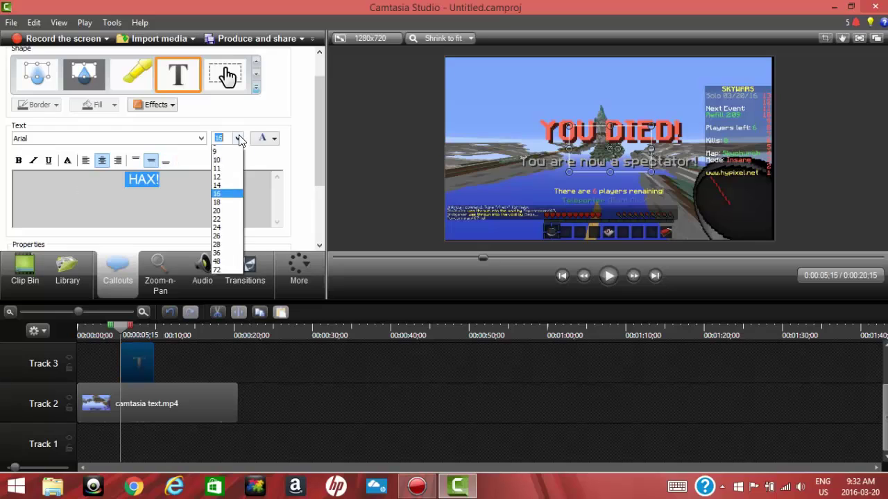
left_click(223, 272)
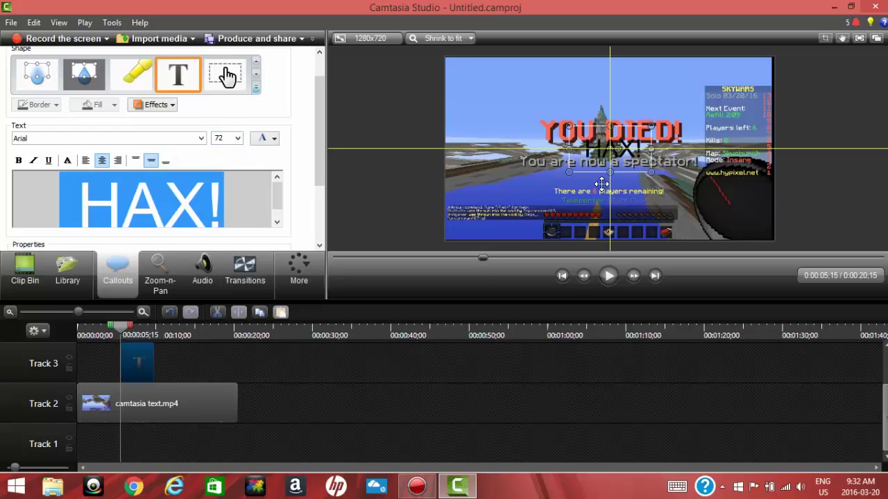
Turn the HAX! text white and reselect it
left_click(613, 149)
mouse_move(613, 149)
left_mouse_down()
mouse_move(590, 102)
mouse_move(627, 150)
left_mouse_up()
double_click(264, 187)
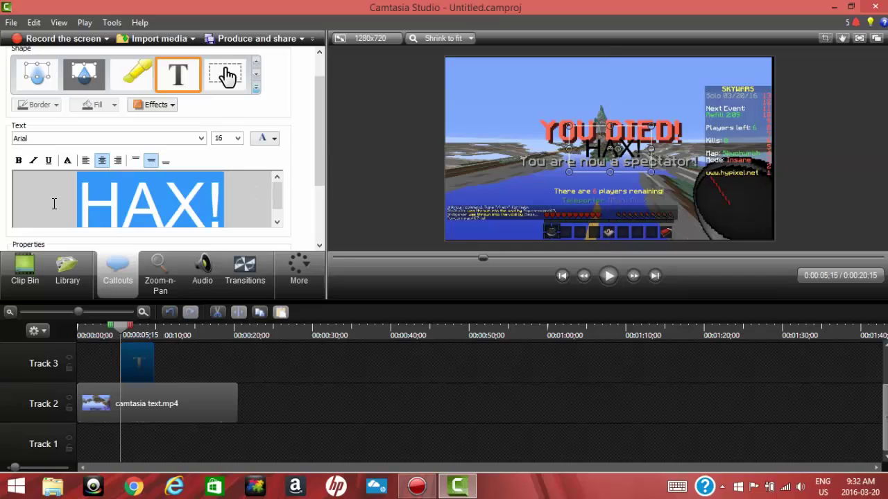
left_click(273, 143)
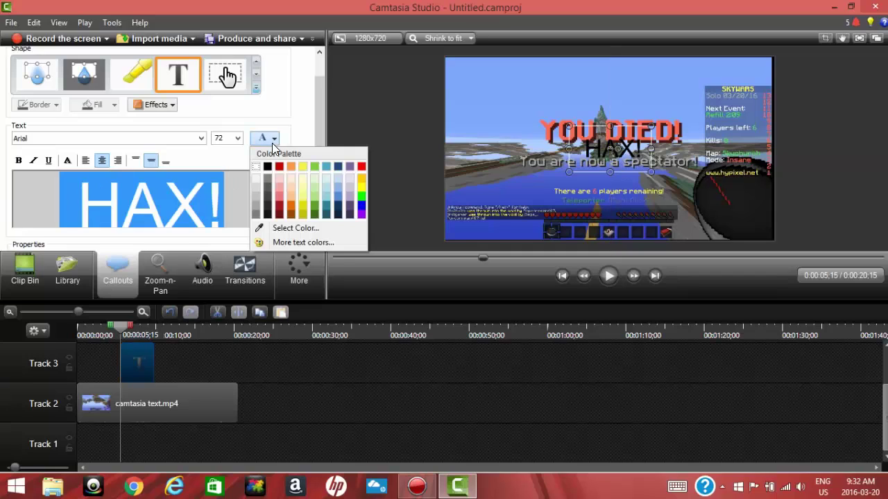
left_click(256, 167)
left_click(231, 193)
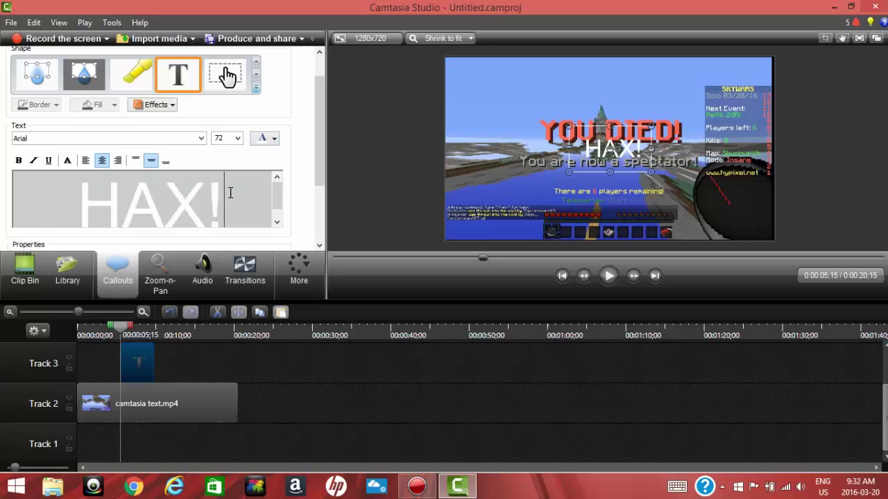
left_click_drag(233, 201, 96, 208)
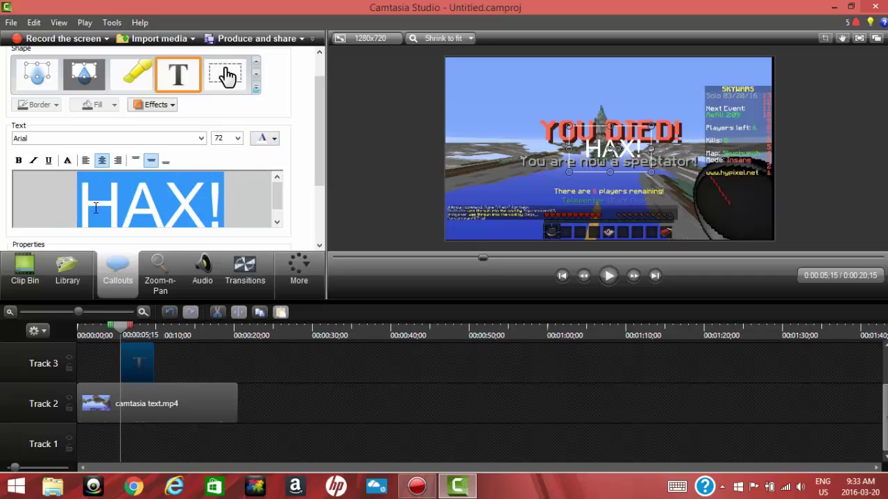
Change the HAX! text font to BadaBoom BB
left_click(201, 139)
left_click(79, 281)
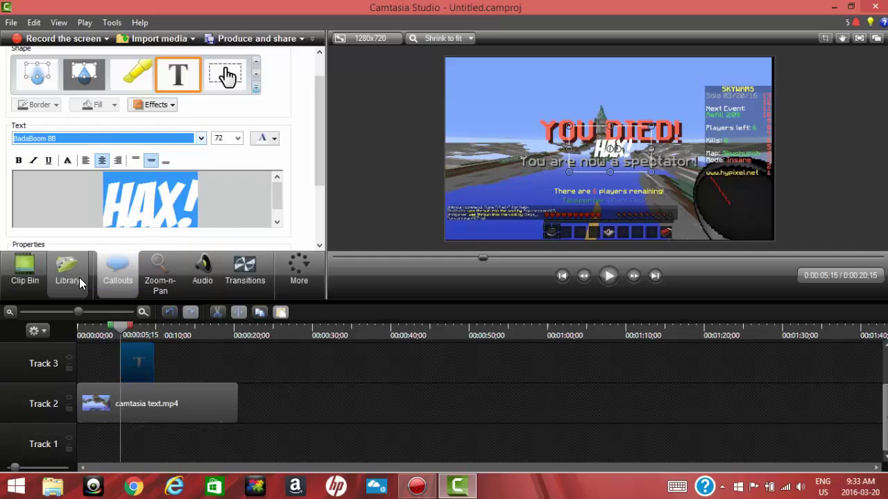
left_click(224, 204)
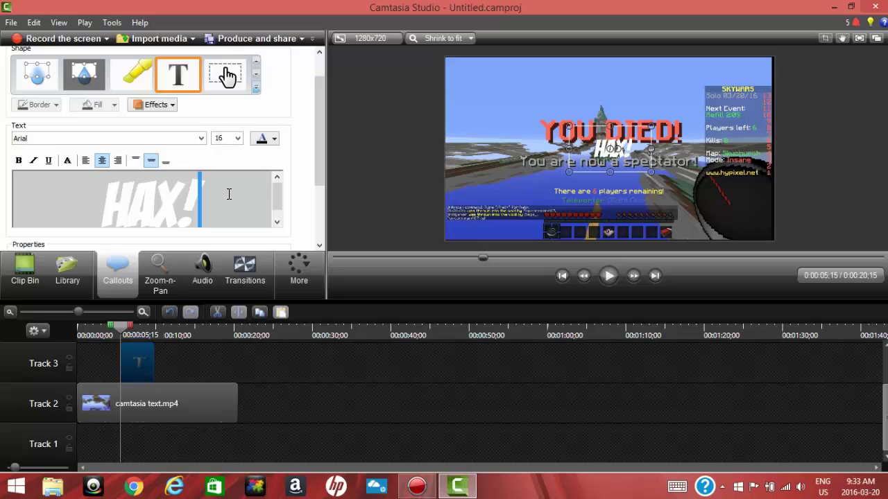
Enlarge HAX! to size 150 and centre the callout over the video
left_click_drag(229, 194, 47, 204)
double_click(224, 137)
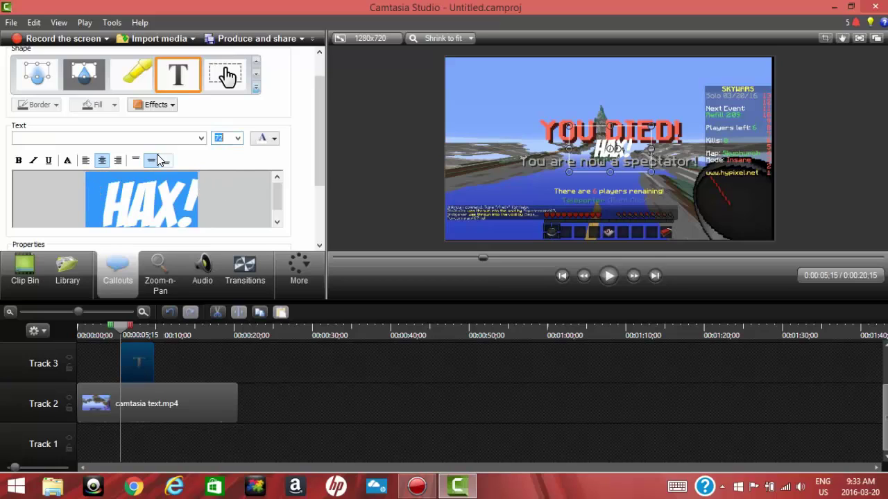
type("150")
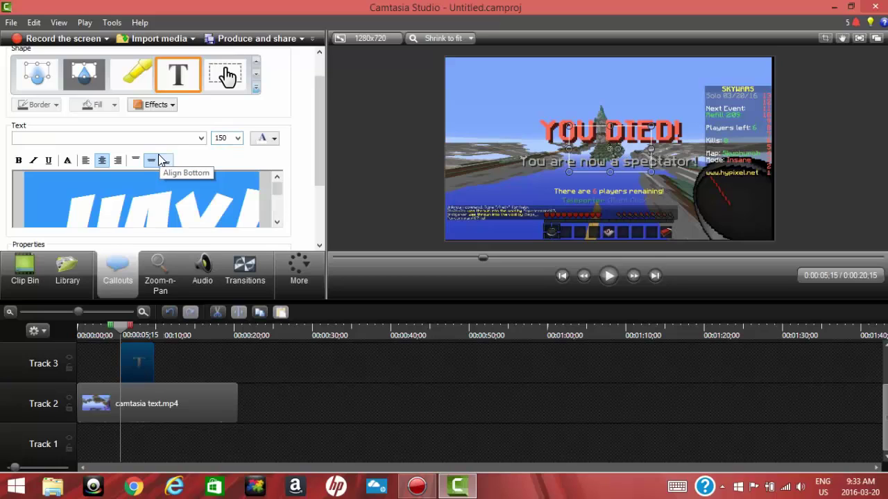
left_click(650, 173)
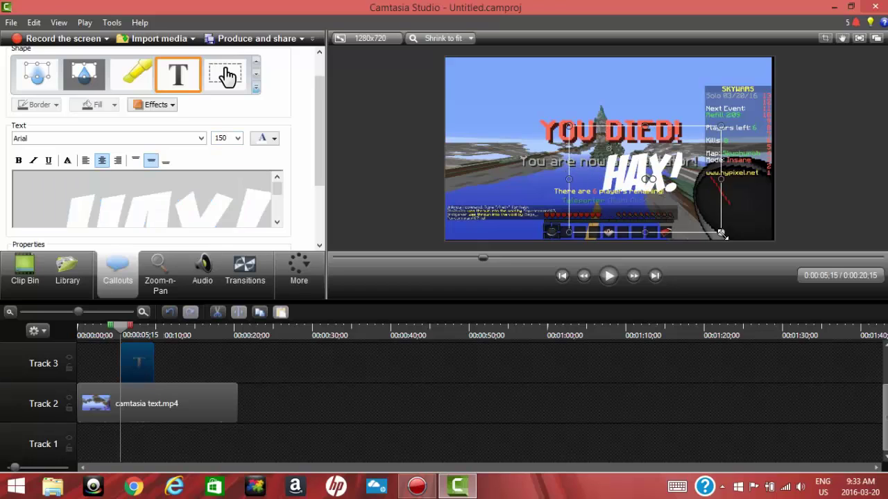
left_click_drag(657, 171, 647, 170)
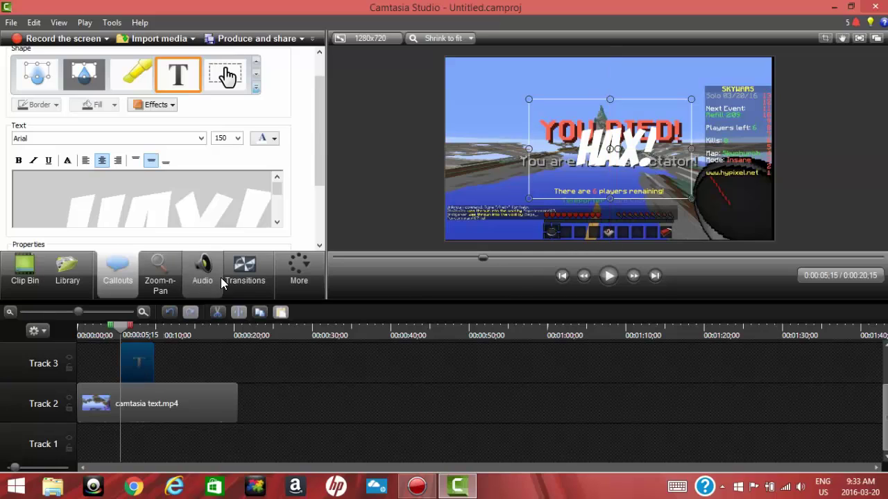
In Visual Properties, animate HAX! sliding from off the left edge to the video's centre
left_click(309, 278)
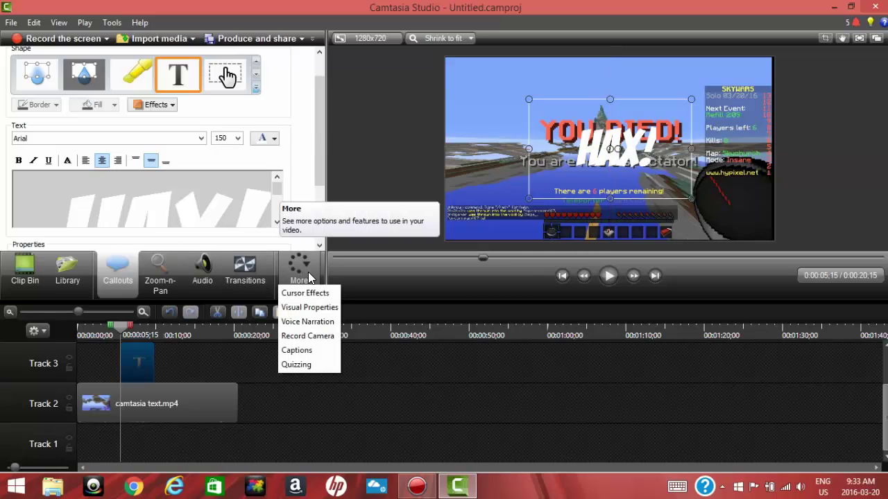
left_click(310, 308)
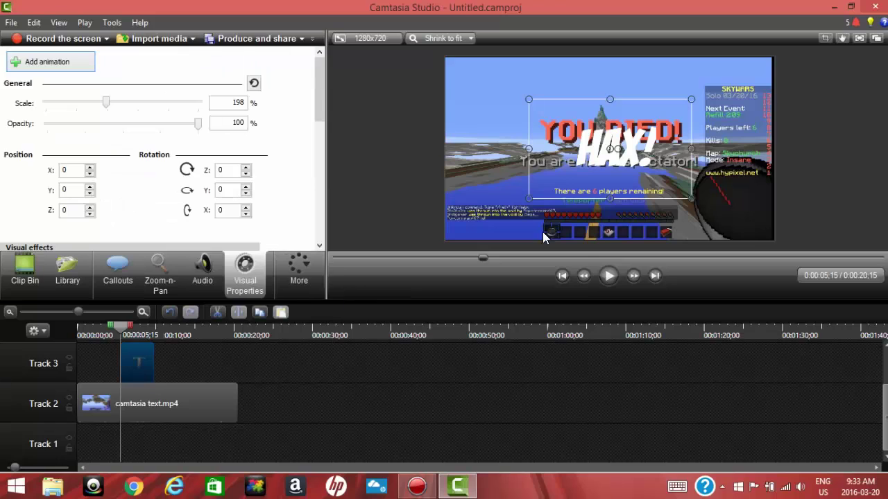
left_click_drag(642, 150, 414, 149)
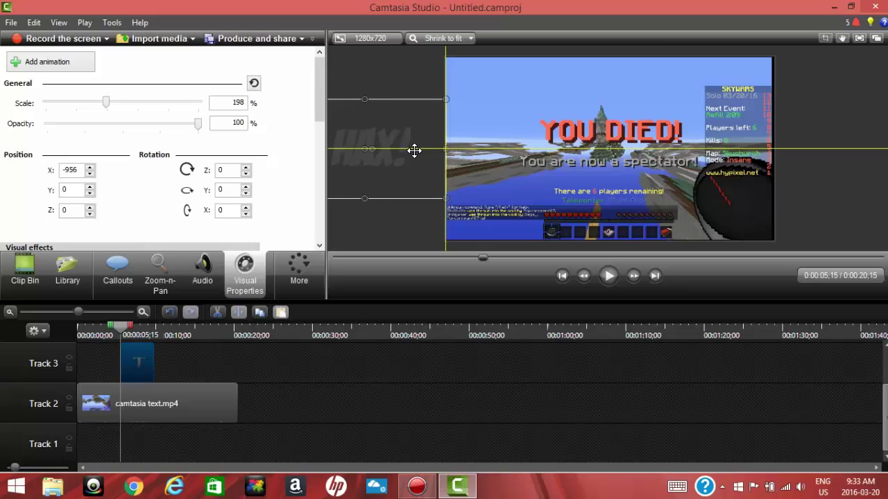
left_click(59, 68)
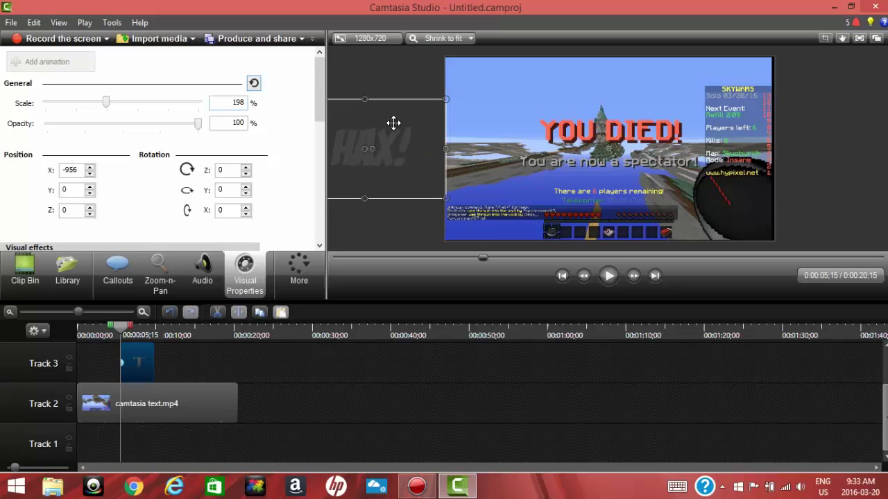
left_click_drag(399, 147, 641, 145)
mouse_move(121, 362)
left_mouse_down()
mouse_move(141, 358)
mouse_move(132, 360)
left_mouse_up()
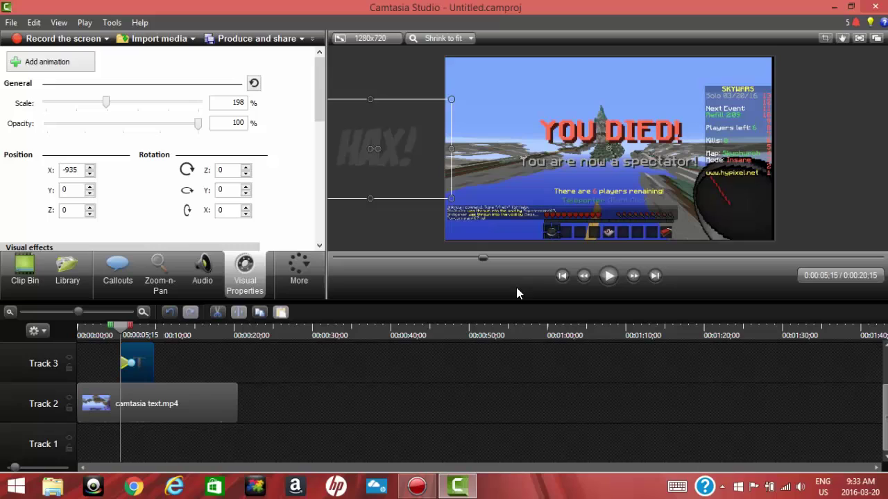
Preview the slide-in and extend the callout clip past about 0:10:10
left_click(608, 276)
left_click(608, 276)
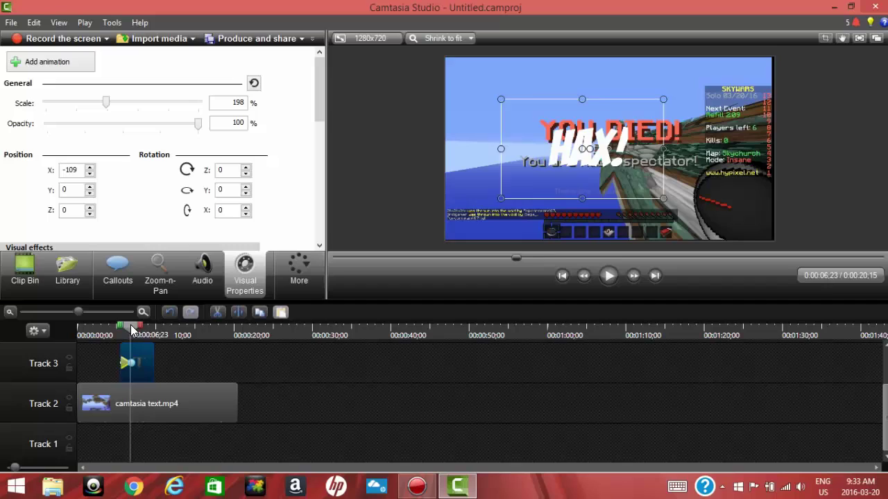
left_click_drag(133, 327, 154, 323)
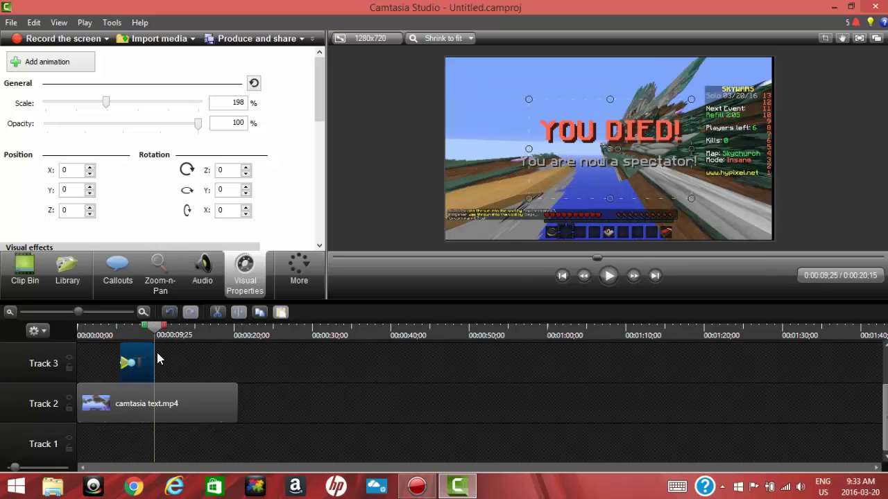
left_click_drag(154, 365, 167, 363)
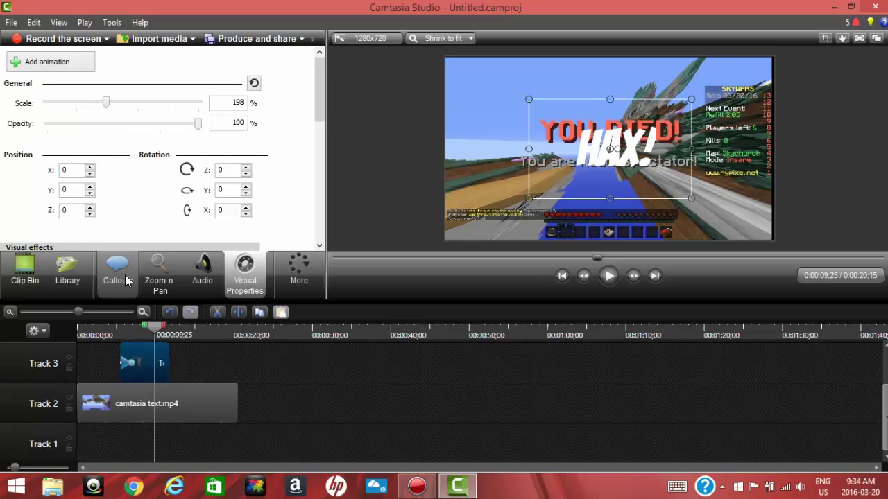
left_click(159, 332)
left_click_drag(168, 363, 171, 364)
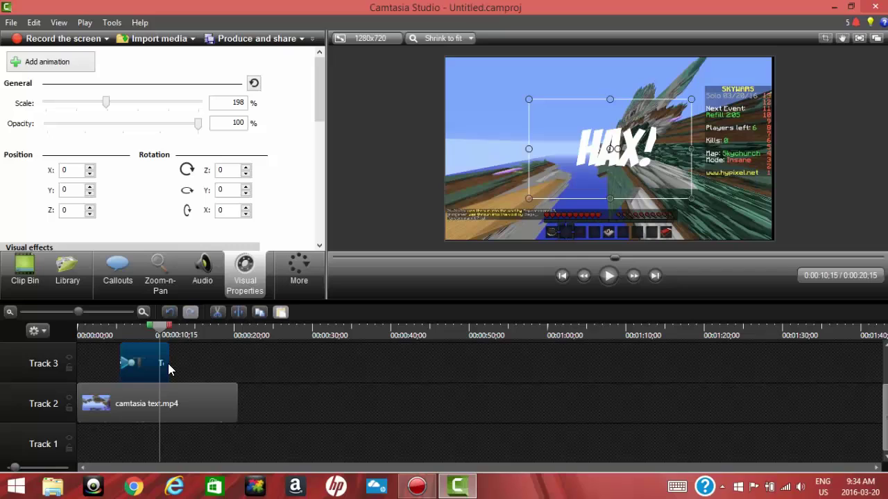
Add an end animation fading the callout's opacity to 0, and lengthen it
left_click(32, 64)
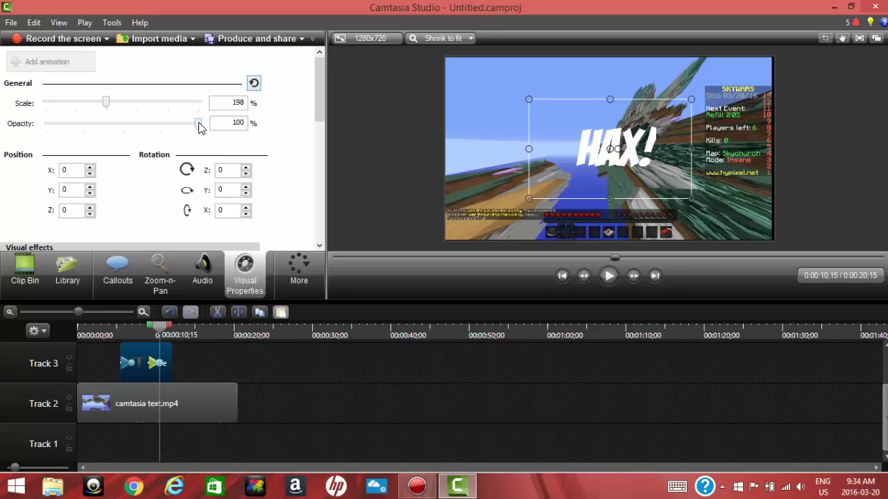
left_click_drag(197, 124, 45, 124)
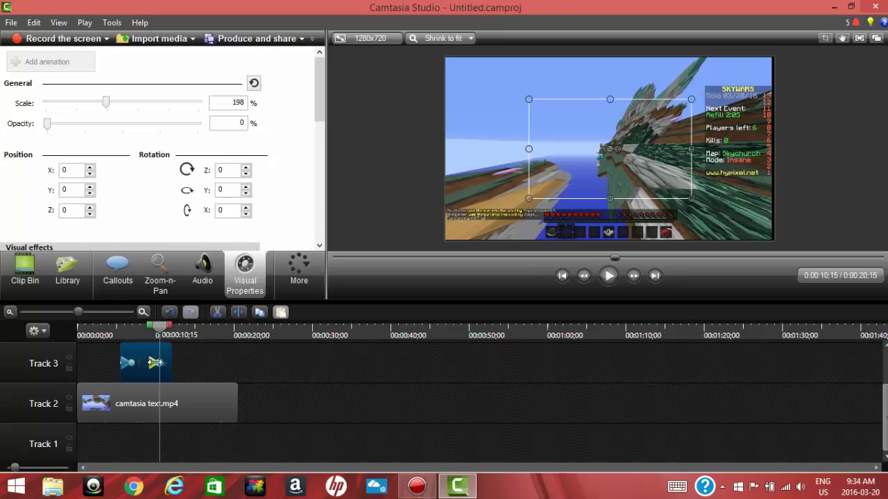
left_click_drag(158, 363, 164, 363)
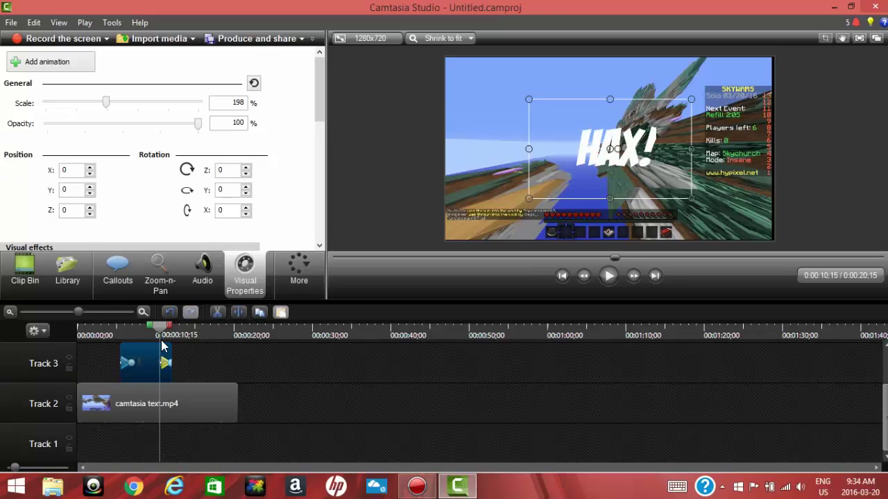
left_click(110, 333)
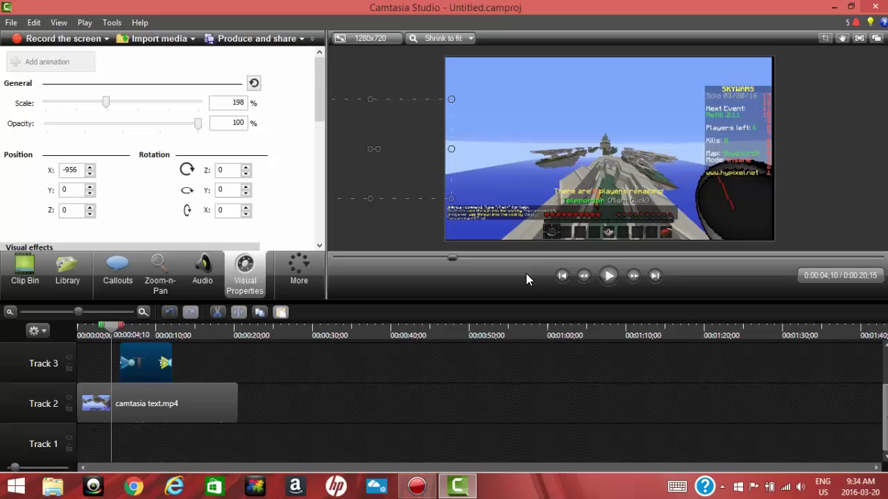
left_click(608, 275)
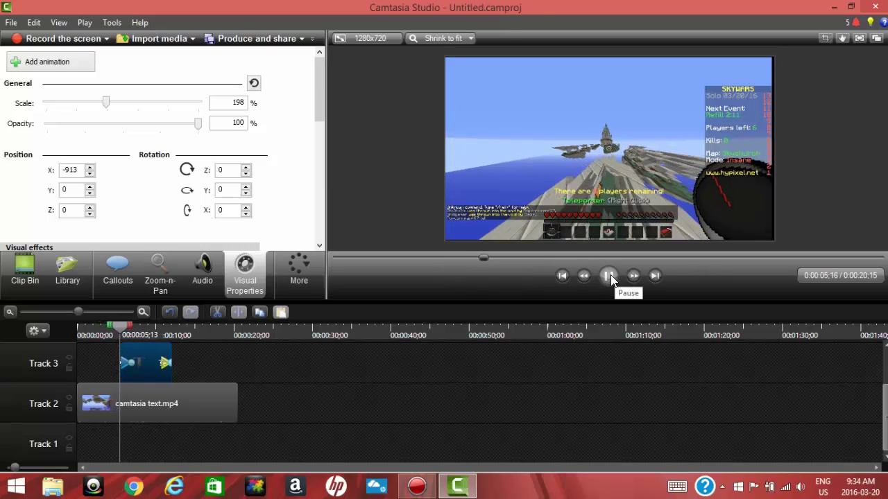
left_click(608, 276)
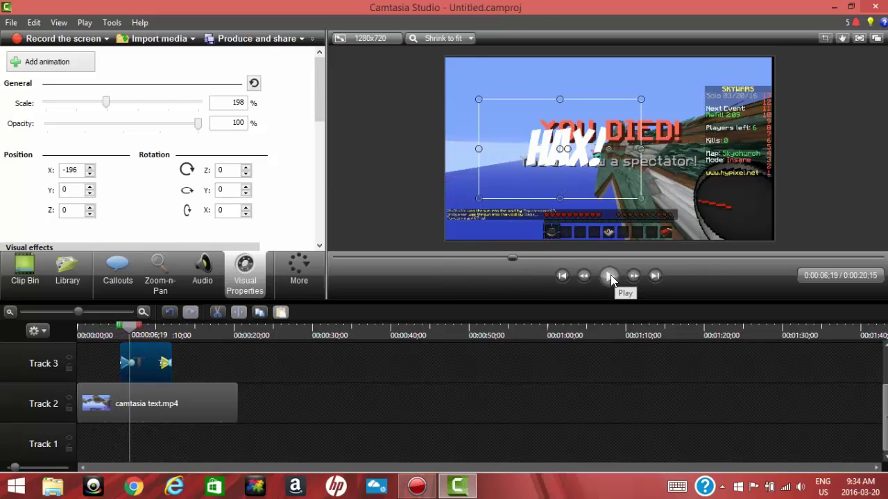
left_click(609, 275)
left_click(609, 275)
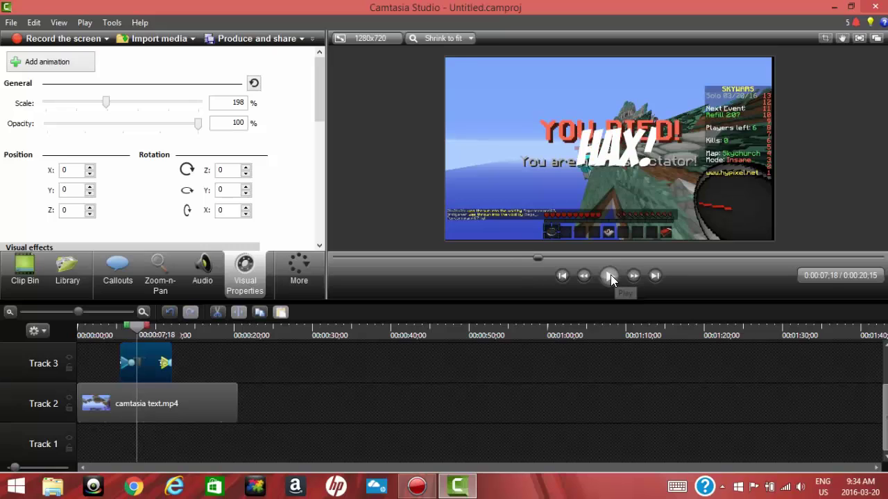
left_click(609, 275)
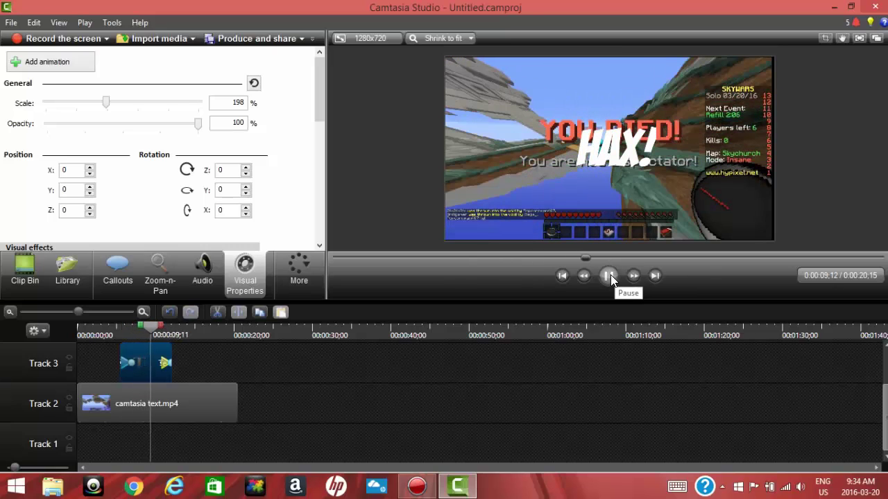
left_click(609, 275)
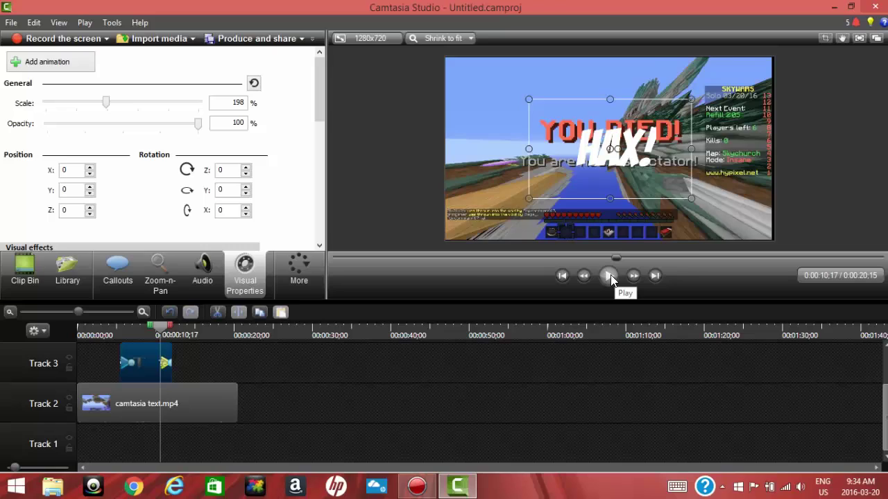
left_click(609, 275)
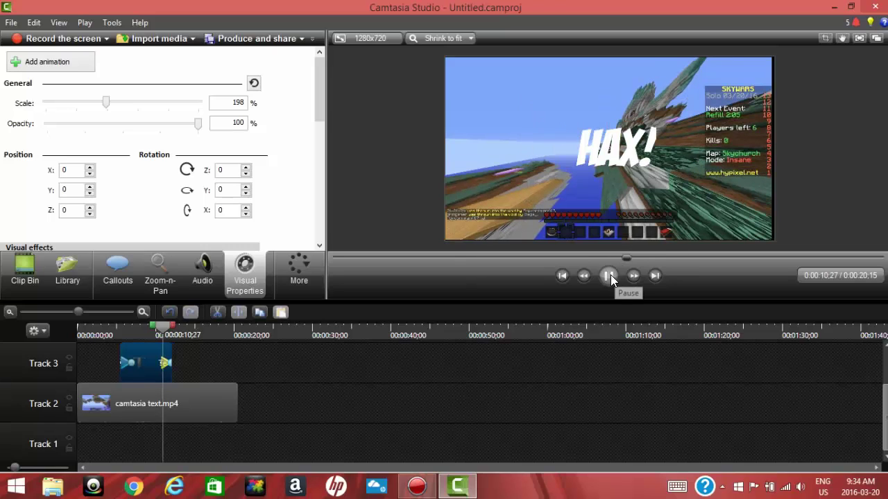